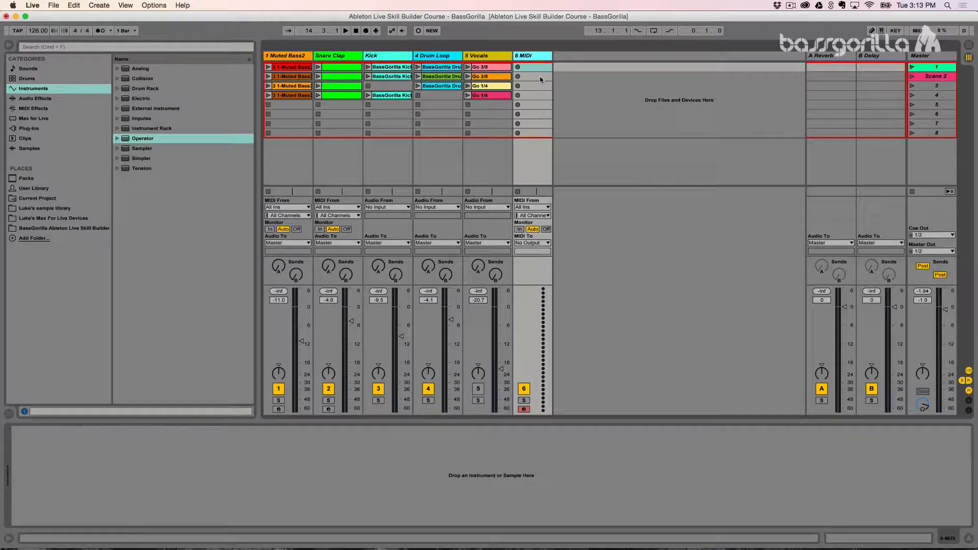
Step: Show the Impulse instrument on the Snare Clap track and inspect its two loaded sample slots
{"action": "left_click", "coordinate": [337, 57]}
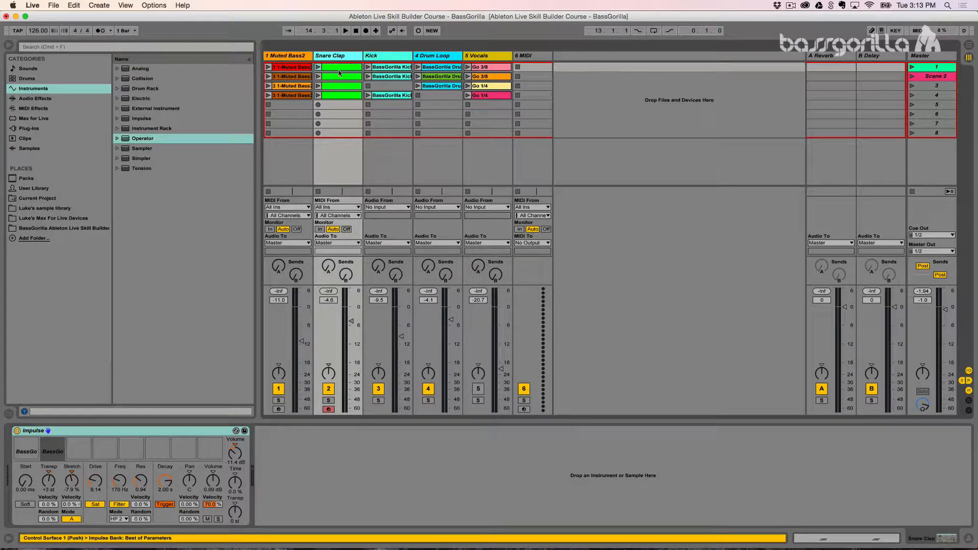
{"action": "left_click", "coordinate": [25, 442]}
{"action": "left_click", "coordinate": [51, 442]}
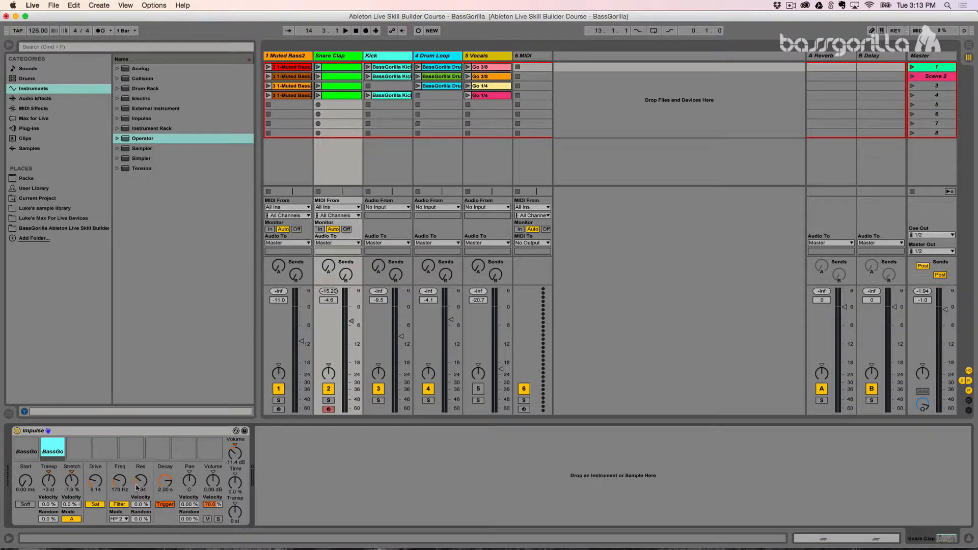
{"action": "left_click", "coordinate": [361, 495]}
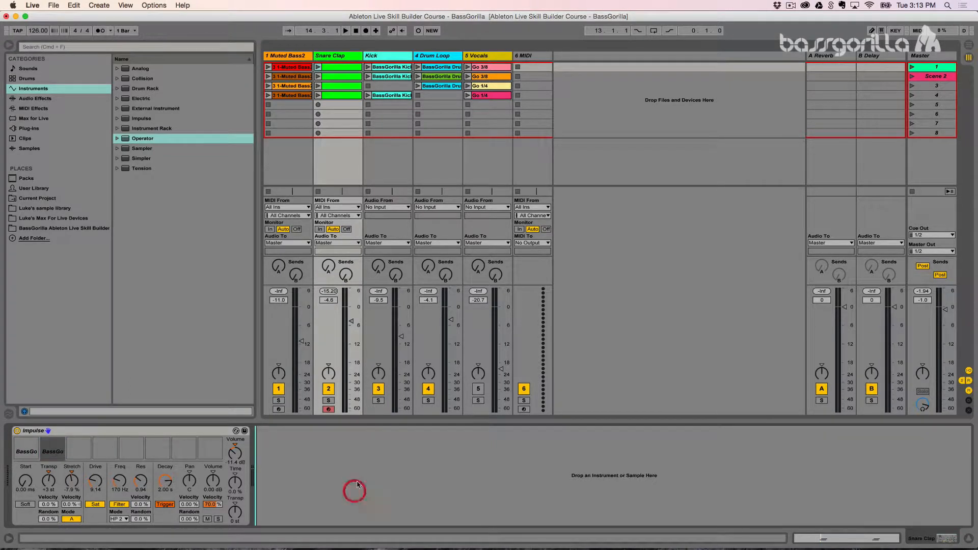
Step: Load the Simpler instrument onto the empty 6 MIDI track
{"action": "left_click", "coordinate": [532, 56]}
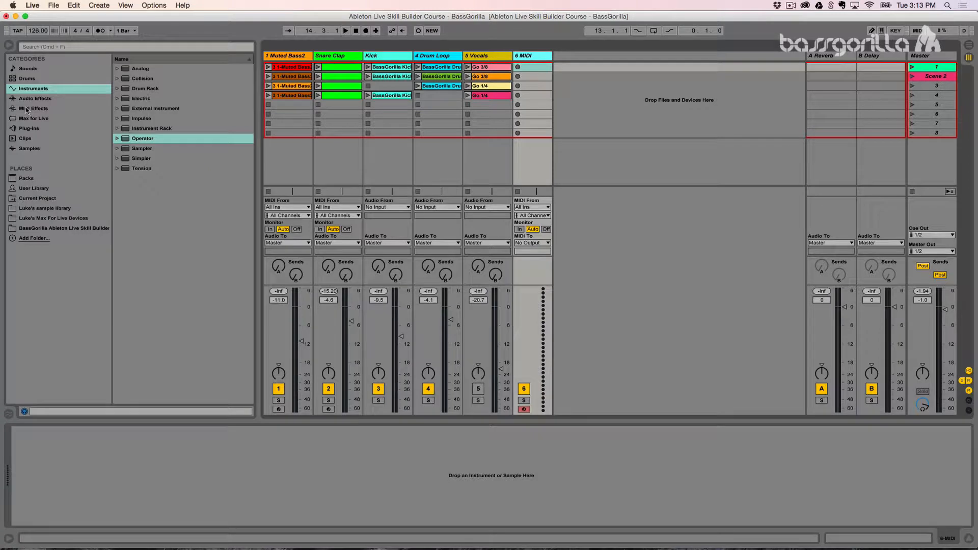
{"action": "left_click", "coordinate": [129, 159]}
{"action": "double_click", "coordinate": [129, 161]}
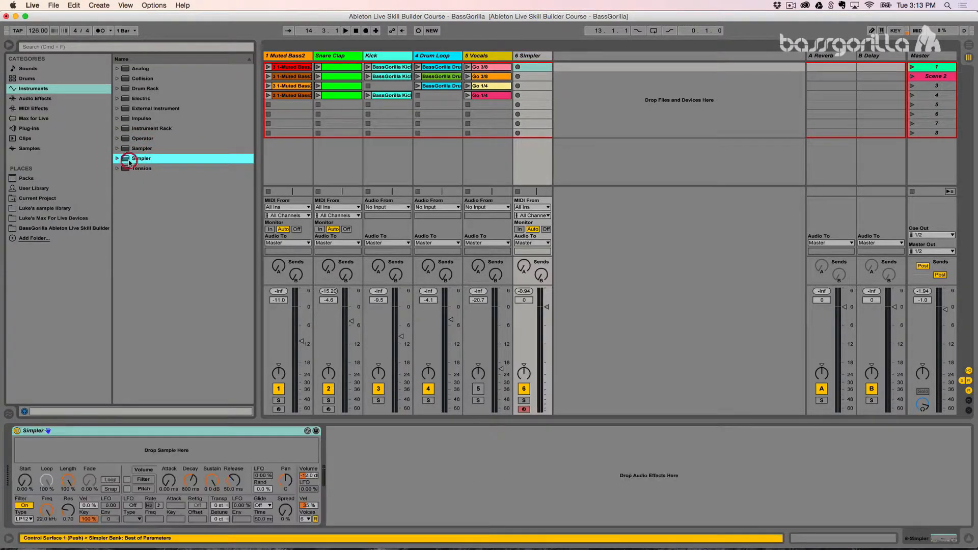
{"action": "left_click", "coordinate": [85, 429]}
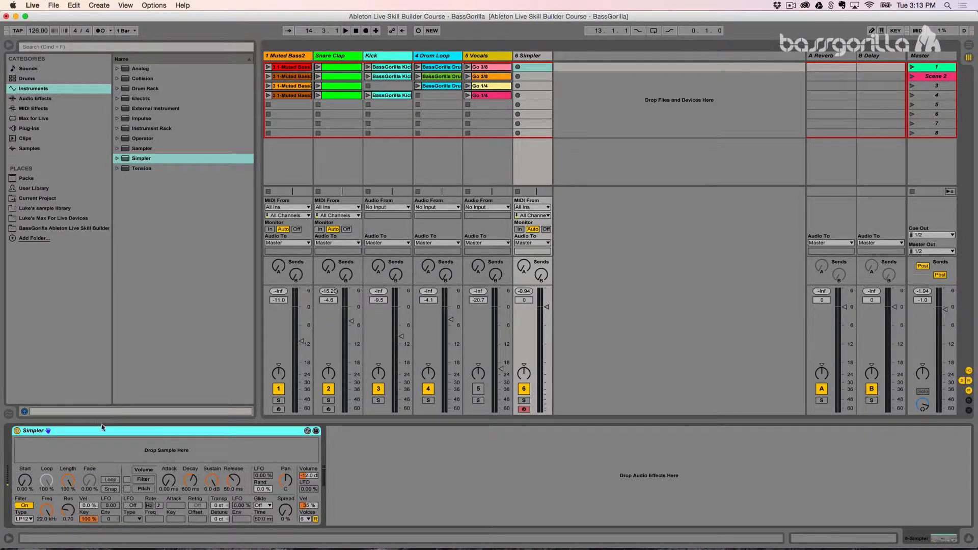
{"action": "left_click", "coordinate": [114, 449]}
Step: Audition the Synth One Shots samples in the BassGorilla samples folder and load Synth Hit 6.wav into Simpler
{"action": "left_click", "coordinate": [41, 228]}
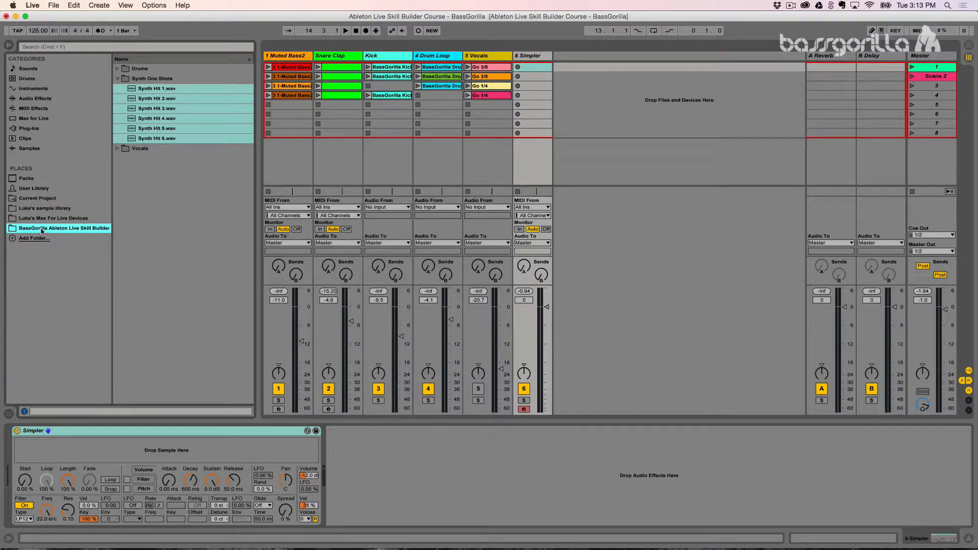
{"action": "left_click", "coordinate": [141, 91]}
{"action": "key", "text": "Down"}
{"action": "key", "text": "Down"}
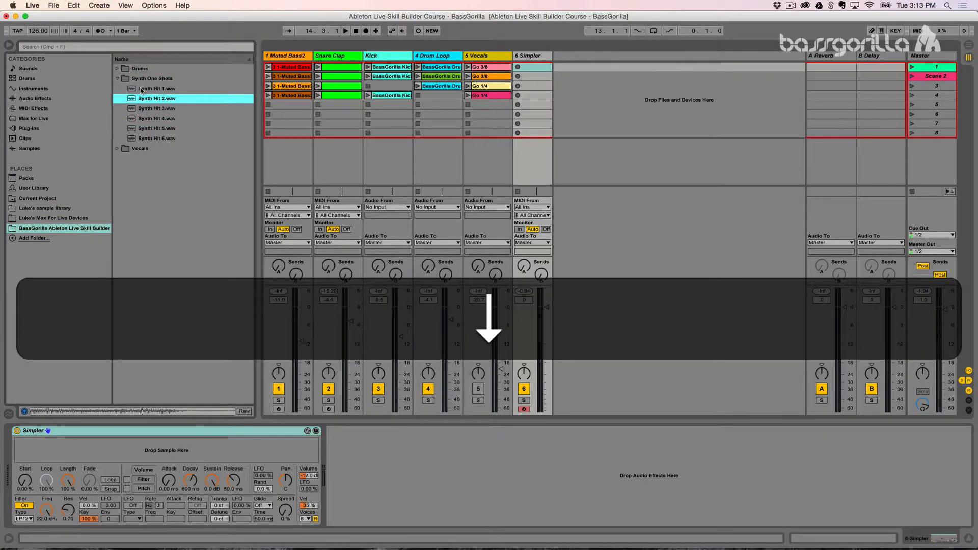
{"action": "key", "text": "Down"}
{"action": "key", "text": "Down"}
{"action": "key", "text": "Down"}
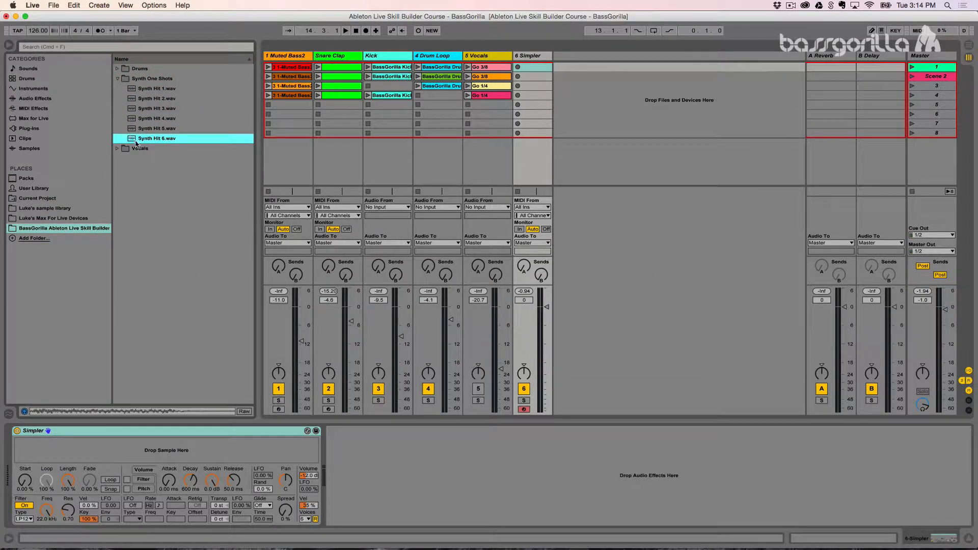
{"action": "left_click_drag", "start_coordinate": [136, 143], "coordinate": [106, 454]}
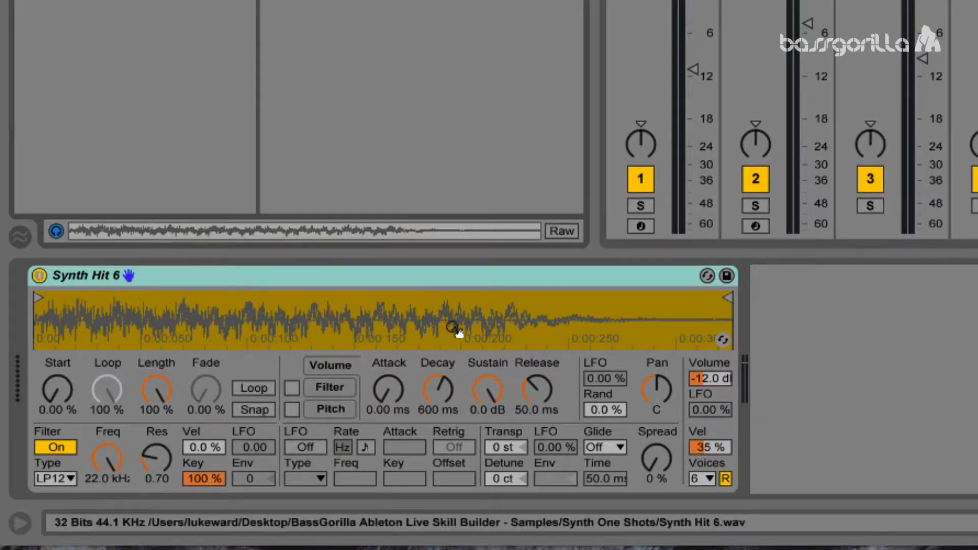
Step: Try out the volume envelope's controls, leaving decay at 493 ms and sustain at 0.0 dB
{"action": "left_click_drag", "start_coordinate": [486, 390], "coordinate": [486, 443]}
{"action": "mouse_move", "coordinate": [440, 391]}
{"action": "left_mouse_down"}
{"action": "mouse_move", "coordinate": [440, 408]}
{"action": "mouse_move", "coordinate": [440, 370]}
{"action": "mouse_move", "coordinate": [439, 380]}
{"action": "left_mouse_up"}
{"action": "left_click_drag", "start_coordinate": [495, 400], "coordinate": [494, 359]}
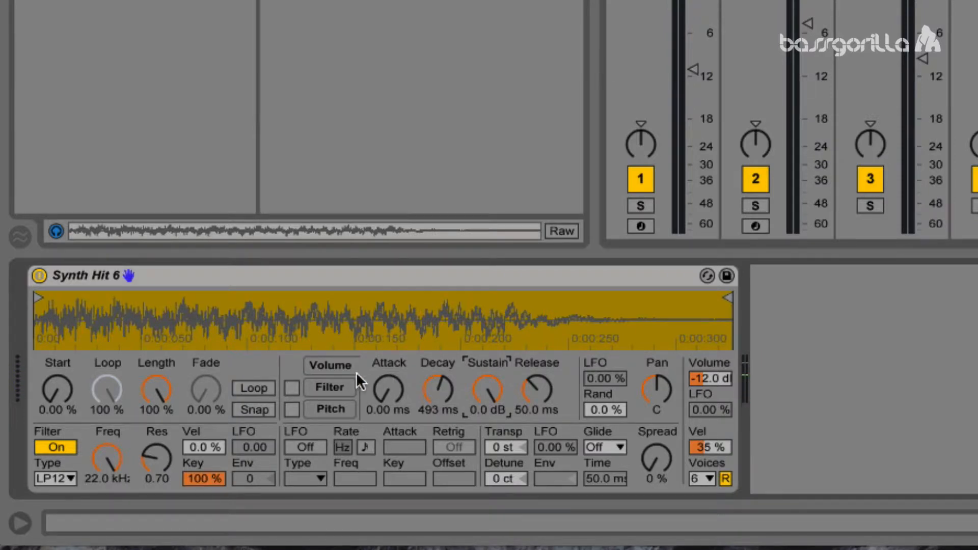
Step: Enable Simpler's filter envelope, lower the filter frequency to 771 Hz and set the envelope amount to 72
{"action": "left_click", "coordinate": [326, 387]}
{"action": "left_click", "coordinate": [291, 388]}
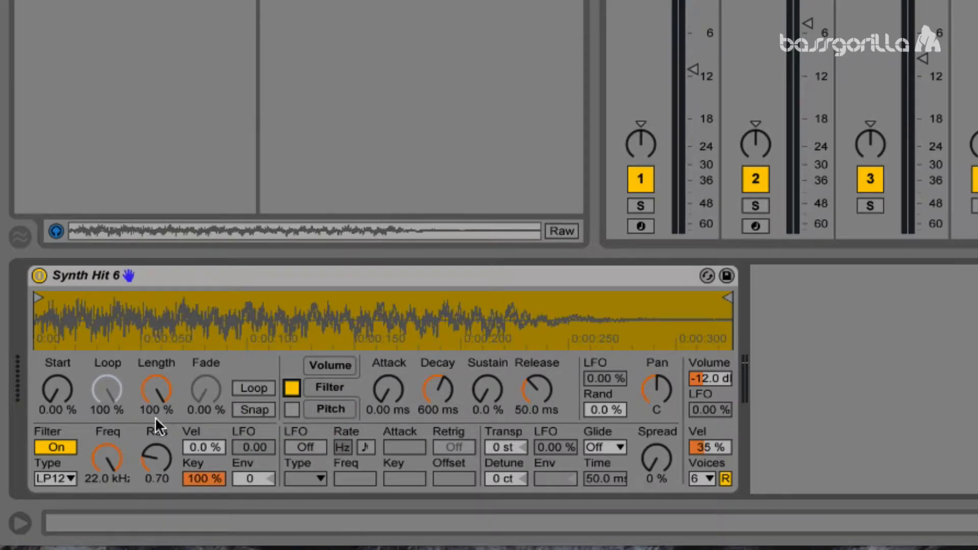
{"action": "left_click_drag", "start_coordinate": [103, 457], "coordinate": [103, 487]}
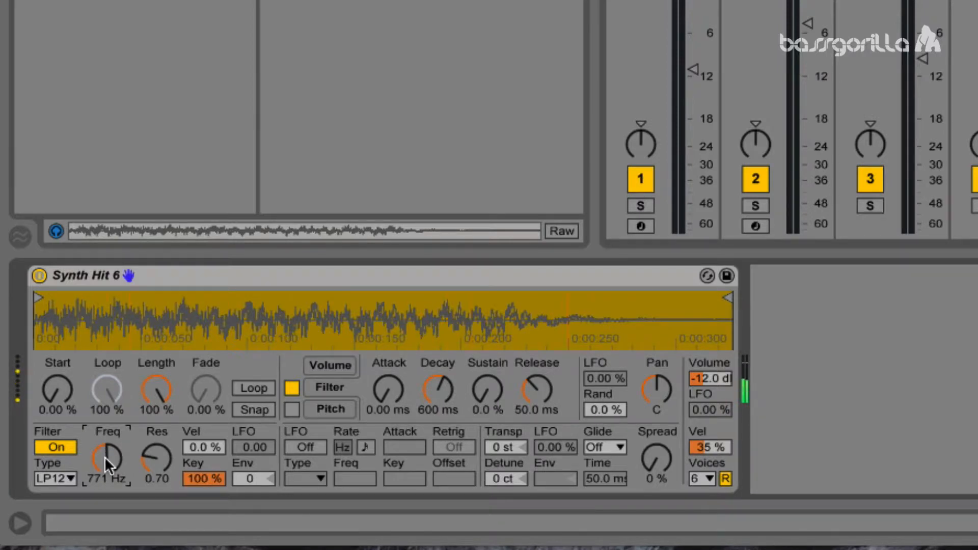
{"action": "left_click", "coordinate": [248, 480]}
{"action": "mouse_move", "coordinate": [248, 480]}
{"action": "left_mouse_down"}
{"action": "mouse_move", "coordinate": [248, 469]}
{"action": "mouse_move", "coordinate": [248, 514]}
{"action": "mouse_move", "coordinate": [249, 449]}
{"action": "mouse_move", "coordinate": [249, 488]}
{"action": "left_mouse_up"}
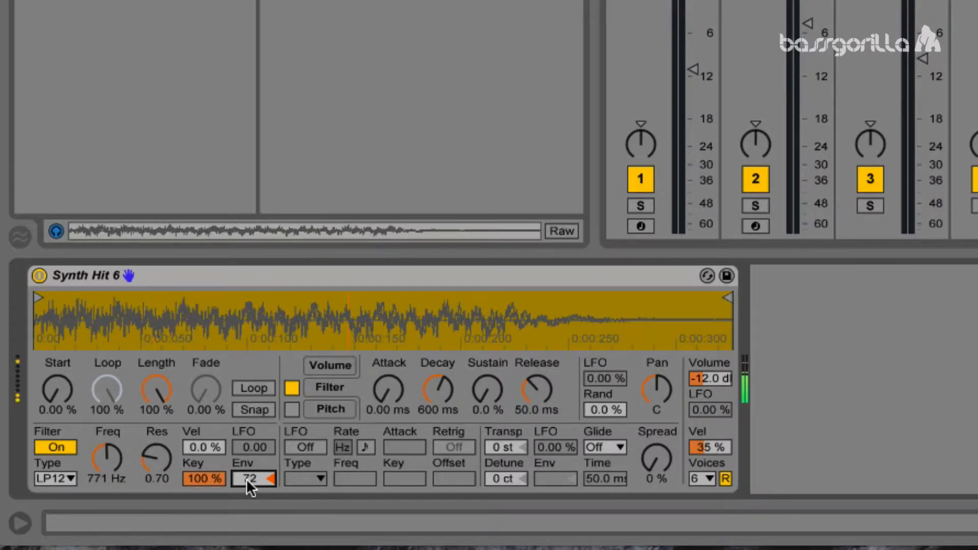
Step: Set the filter envelope's decay to 245 ms and amount to 65, with filter frequency 1.17 kHz and resonance 0.97
{"action": "mouse_move", "coordinate": [420, 414]}
{"action": "left_mouse_down"}
{"action": "mouse_move", "coordinate": [421, 448]}
{"action": "mouse_move", "coordinate": [416, 407]}
{"action": "left_mouse_up"}
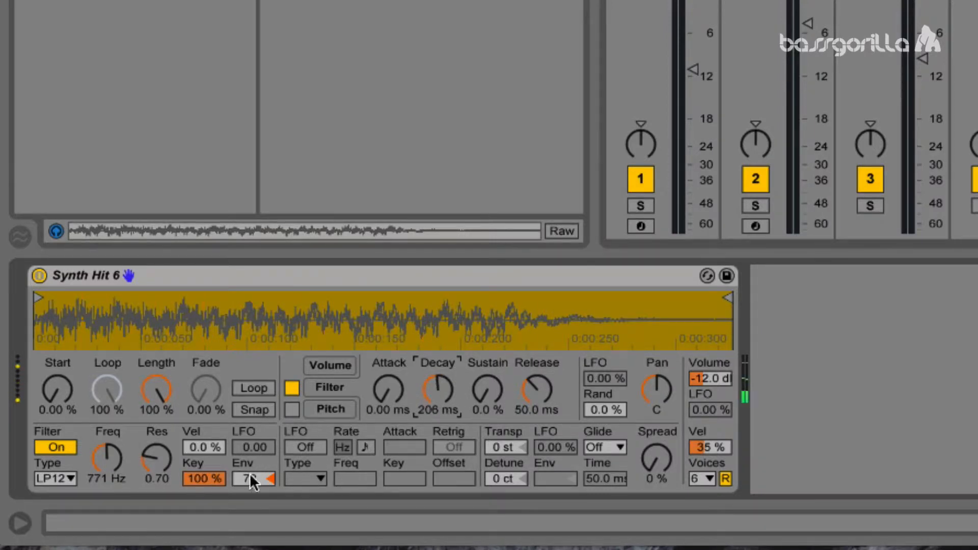
{"action": "left_click_drag", "start_coordinate": [251, 483], "coordinate": [240, 460]}
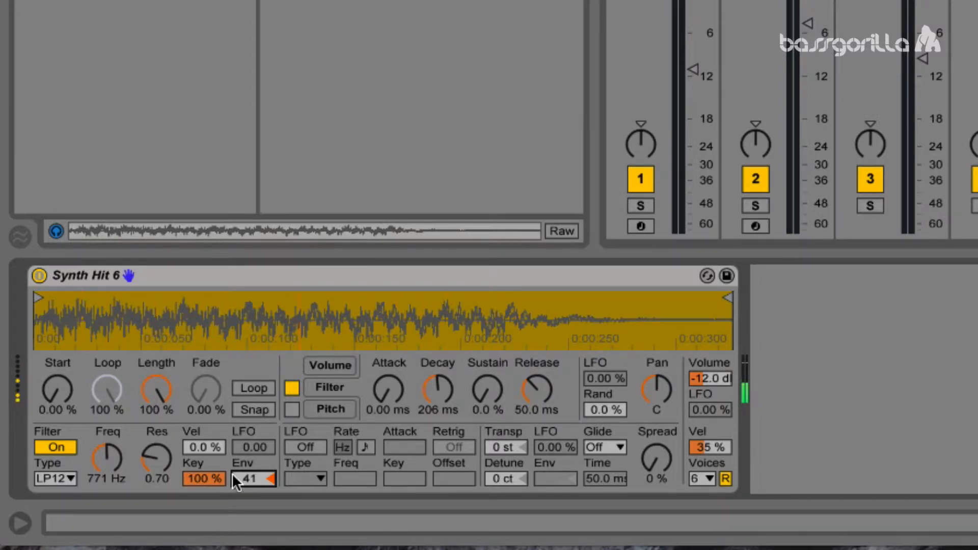
{"action": "left_click_drag", "start_coordinate": [107, 458], "coordinate": [108, 437]}
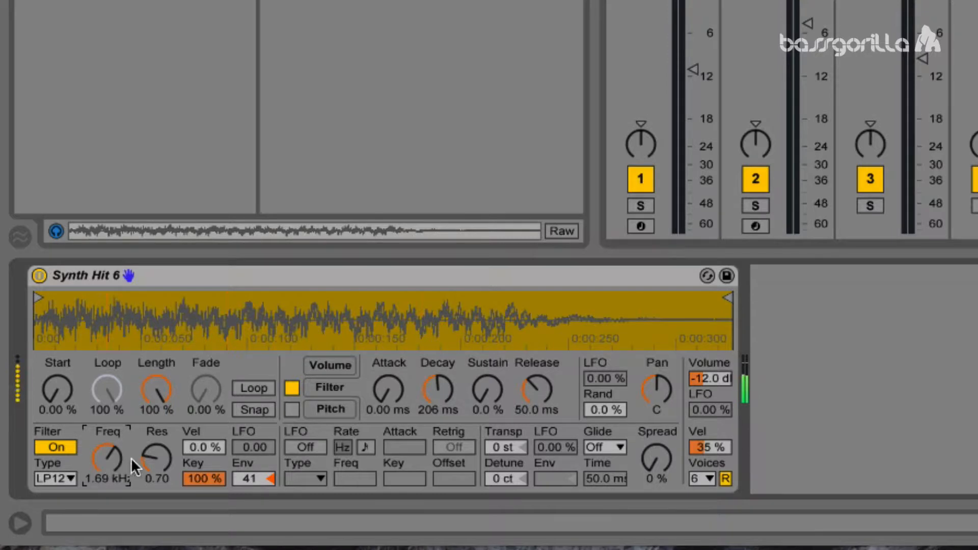
{"action": "mouse_move", "coordinate": [438, 400]}
{"action": "left_mouse_down"}
{"action": "mouse_move", "coordinate": [438, 418]}
{"action": "mouse_move", "coordinate": [438, 393]}
{"action": "left_mouse_up"}
{"action": "left_click_drag", "start_coordinate": [264, 474], "coordinate": [264, 461]}
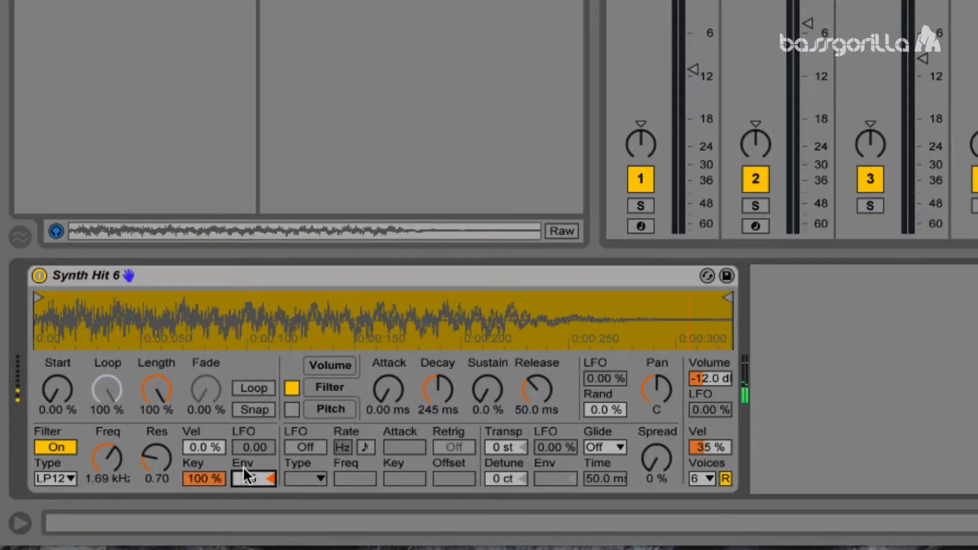
{"action": "mouse_move", "coordinate": [168, 476]}
{"action": "left_mouse_down"}
{"action": "mouse_move", "coordinate": [168, 464]}
{"action": "mouse_move", "coordinate": [168, 492]}
{"action": "left_mouse_up"}
{"action": "left_click_drag", "start_coordinate": [104, 473], "coordinate": [104, 484]}
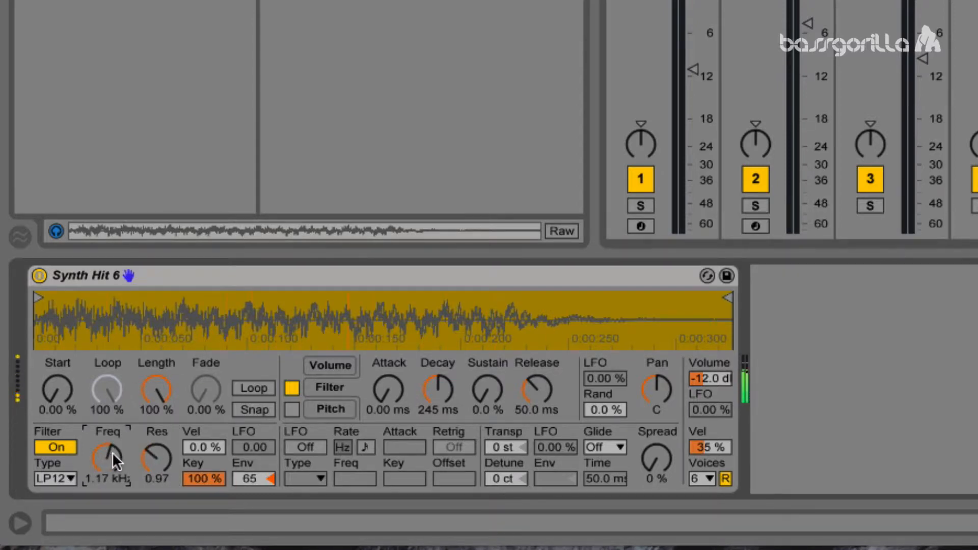
Step: Switch the filter envelope off and on to compare, and set the volume envelope's sustain to -7.0 dB
{"action": "left_click", "coordinate": [292, 387]}
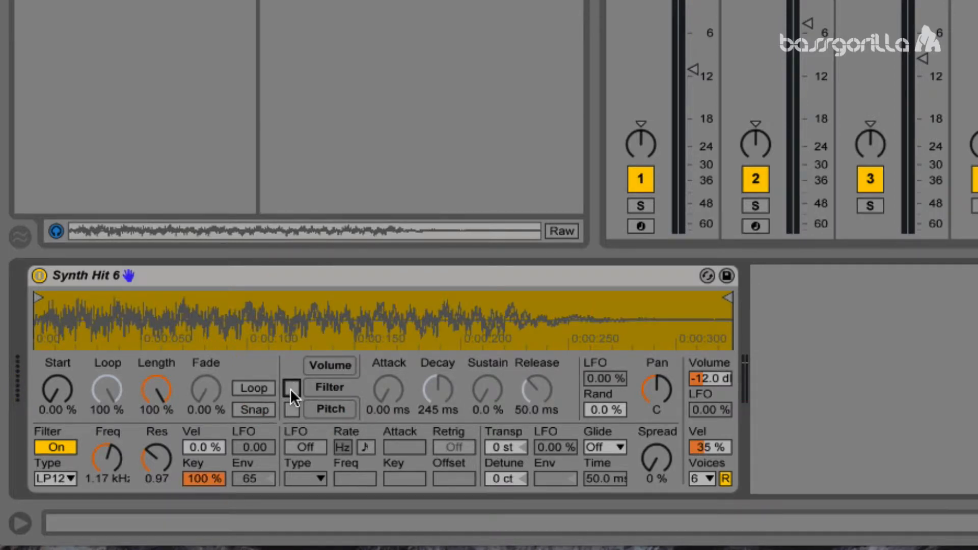
{"action": "left_click", "coordinate": [292, 387]}
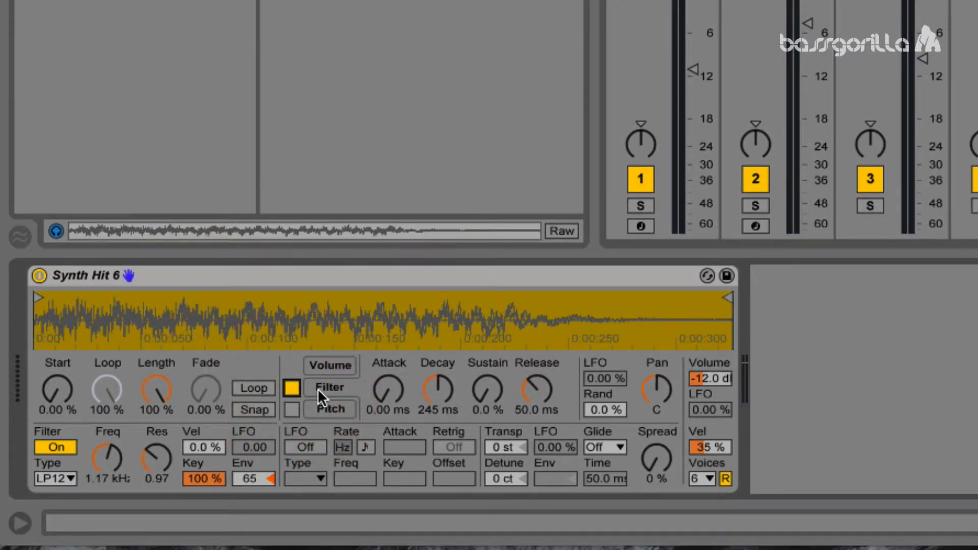
{"action": "left_click", "coordinate": [325, 368]}
{"action": "mouse_move", "coordinate": [488, 390]}
{"action": "left_mouse_down"}
{"action": "mouse_move", "coordinate": [488, 421]}
{"action": "mouse_move", "coordinate": [487, 395]}
{"action": "left_mouse_up"}
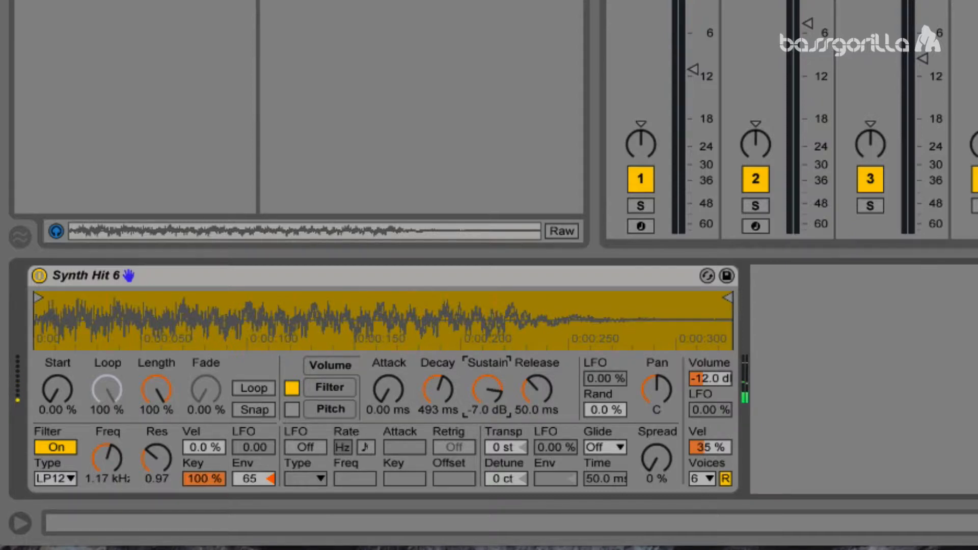
Step: Enable the pitch envelope and set its amount to +9 st, sustain to 0.0 % and decay to 122 ms
{"action": "left_click", "coordinate": [331, 409]}
{"action": "left_click", "coordinate": [292, 410]}
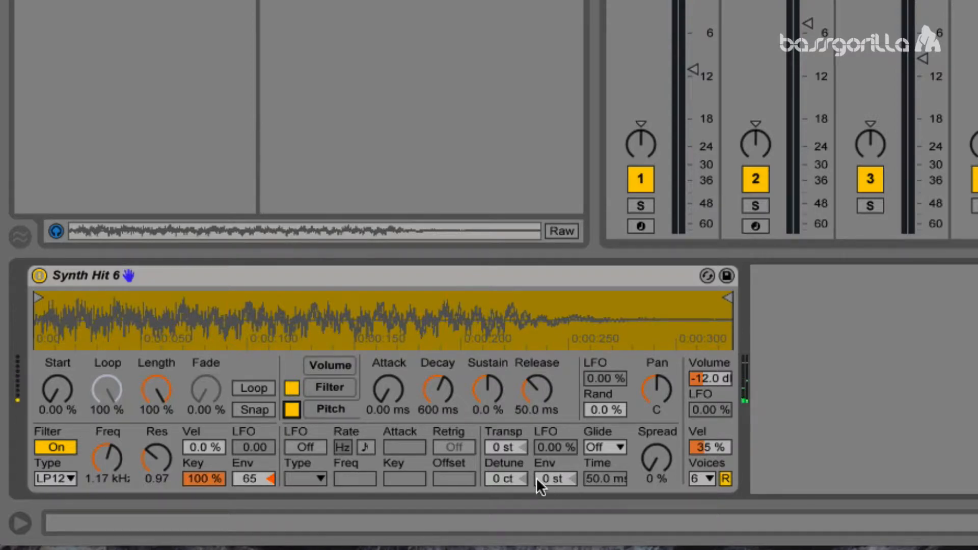
{"action": "left_click_drag", "start_coordinate": [549, 479], "coordinate": [549, 500]}
{"action": "left_click_drag", "start_coordinate": [485, 400], "coordinate": [485, 417]}
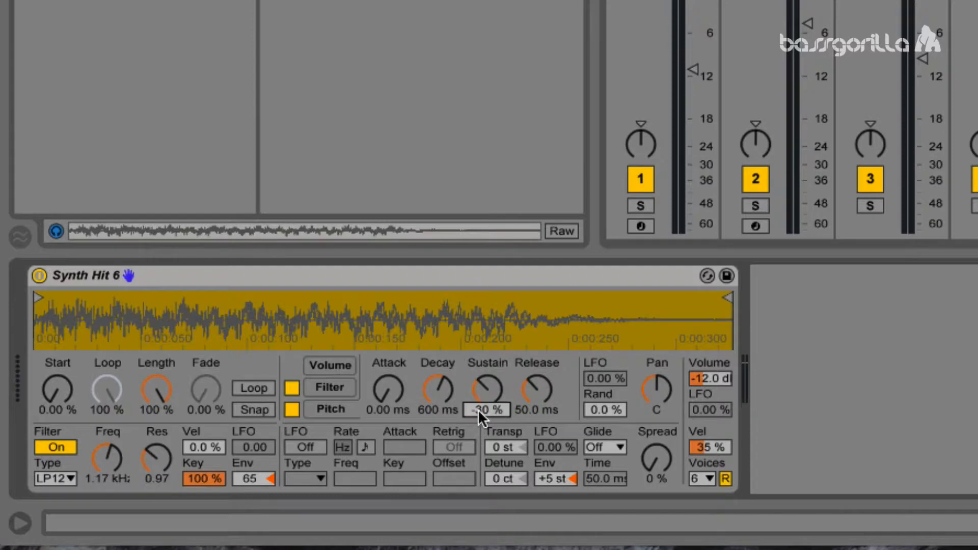
{"action": "type", "text": "0"}
{"action": "key", "text": "Return"}
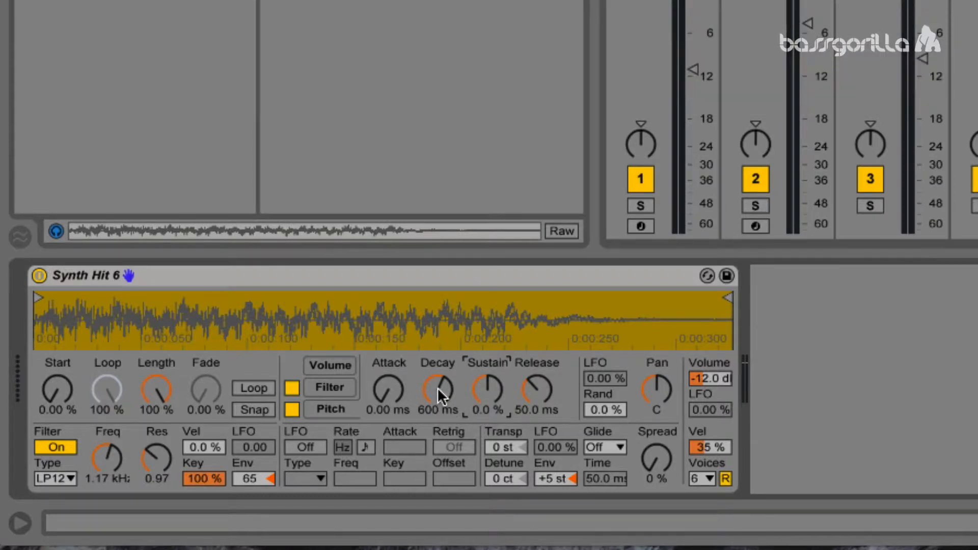
{"action": "left_click_drag", "start_coordinate": [437, 387], "coordinate": [437, 410]}
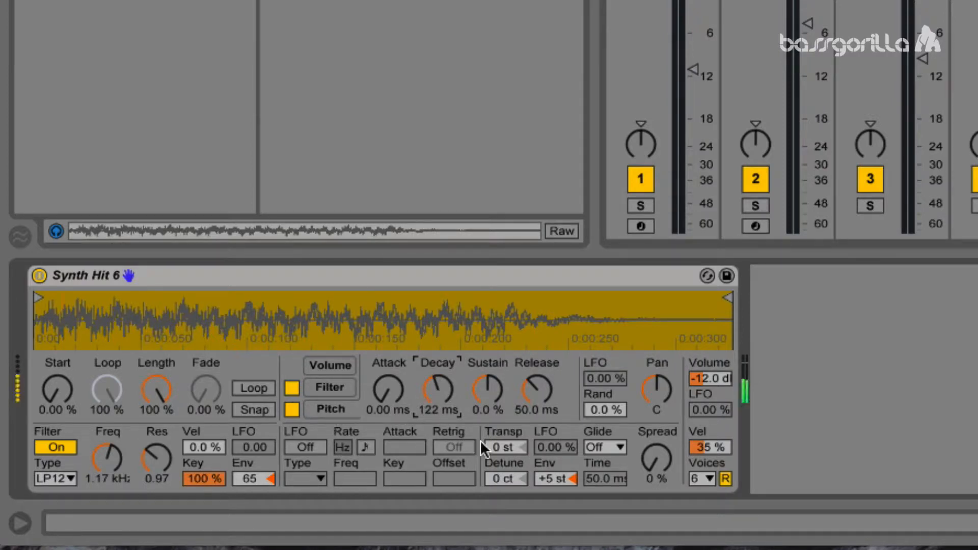
{"action": "mouse_move", "coordinate": [553, 479]}
{"action": "left_mouse_down"}
{"action": "mouse_move", "coordinate": [552, 469]}
{"action": "mouse_move", "coordinate": [537, 479]}
{"action": "left_mouse_up"}
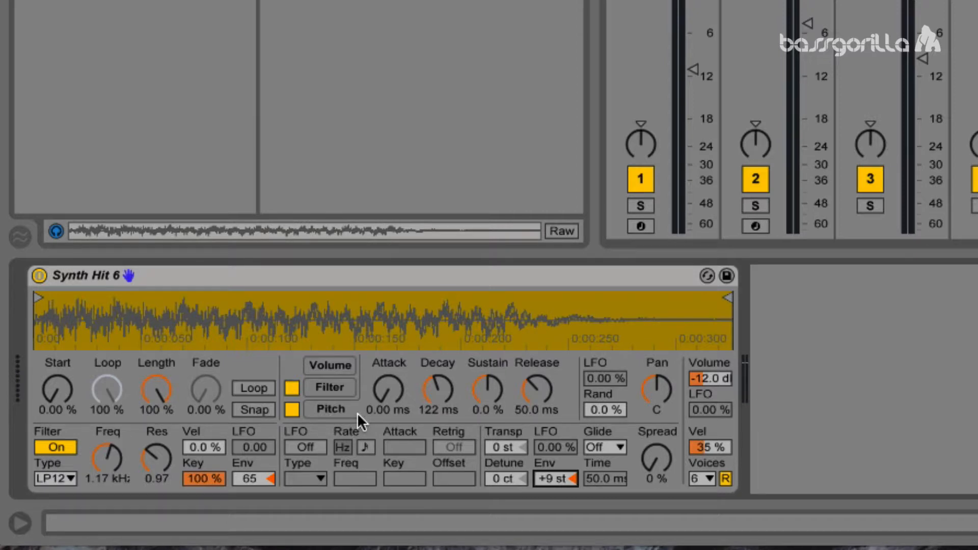
Step: Shorten the sample by moving its end marker to about 0.19 s and turn on looping
{"action": "left_click", "coordinate": [726, 300]}
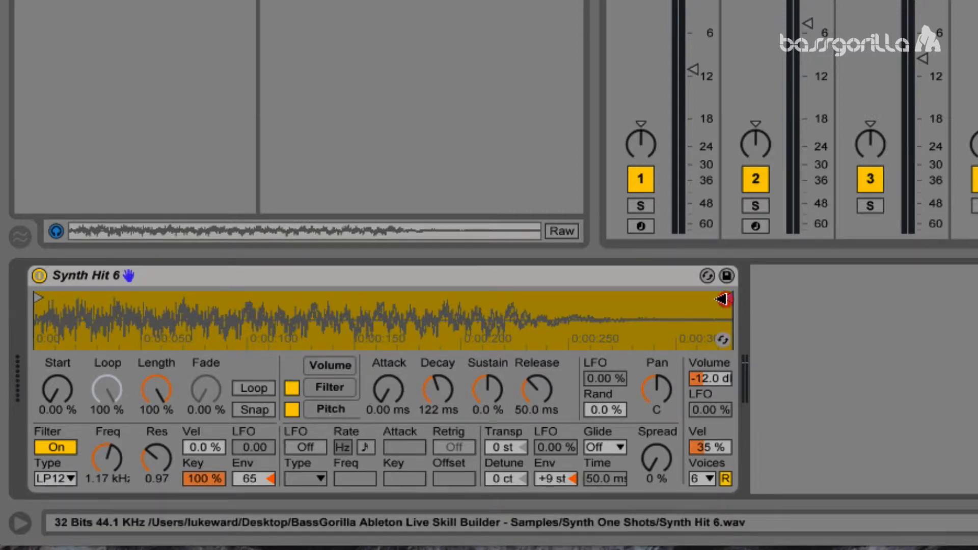
{"action": "left_click_drag", "start_coordinate": [722, 300], "coordinate": [428, 303]}
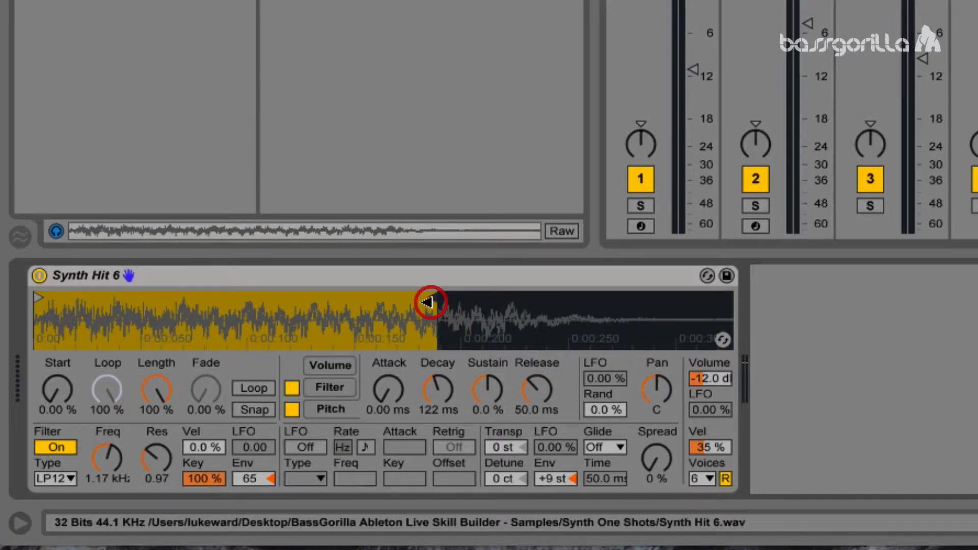
{"action": "left_click", "coordinate": [243, 387]}
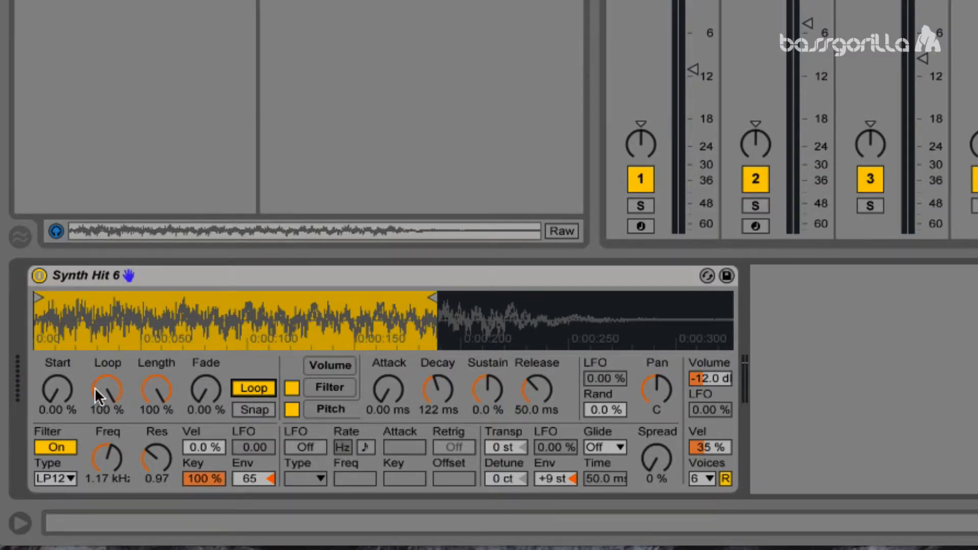
Step: Set the sample's start to 17.5 %, loop length to 74.6 % and crossfade to 74.6 %
{"action": "mouse_move", "coordinate": [206, 390]}
{"action": "left_mouse_down"}
{"action": "mouse_move", "coordinate": [206, 365]}
{"action": "mouse_move", "coordinate": [206, 395]}
{"action": "left_mouse_up"}
{"action": "mouse_move", "coordinate": [50, 390]}
{"action": "left_mouse_down"}
{"action": "mouse_move", "coordinate": [50, 333]}
{"action": "mouse_move", "coordinate": [50, 377]}
{"action": "left_mouse_up"}
{"action": "mouse_move", "coordinate": [156, 390]}
{"action": "left_mouse_down"}
{"action": "mouse_move", "coordinate": [156, 420]}
{"action": "mouse_move", "coordinate": [156, 409]}
{"action": "left_mouse_up"}
{"action": "left_click_drag", "start_coordinate": [206, 390], "coordinate": [205, 359]}
{"action": "left_click_drag", "start_coordinate": [156, 390], "coordinate": [156, 412]}
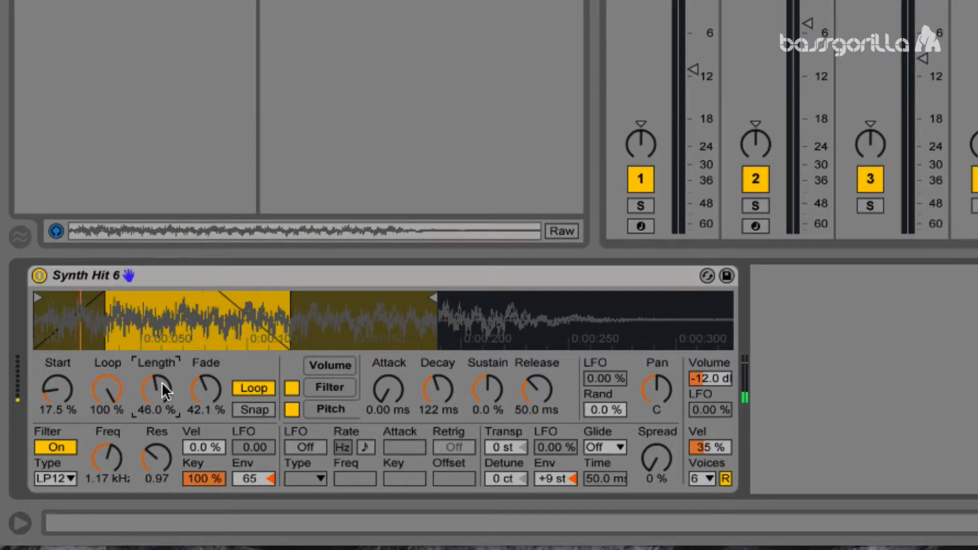
{"action": "left_click_drag", "start_coordinate": [217, 389], "coordinate": [165, 387]}
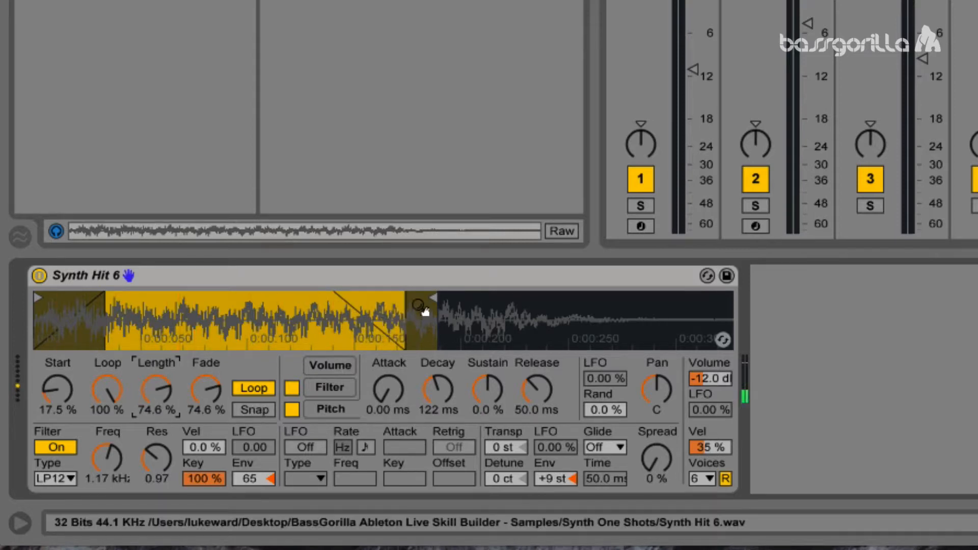
Step: Move the sample's start marker to about 0.05 s and end marker to about 0.20 s, and review the volume and filter envelopes
{"action": "mouse_move", "coordinate": [427, 298]}
{"action": "left_mouse_down"}
{"action": "mouse_move", "coordinate": [263, 293]}
{"action": "mouse_move", "coordinate": [444, 302]}
{"action": "left_mouse_up"}
{"action": "mouse_move", "coordinate": [38, 297]}
{"action": "left_mouse_down"}
{"action": "mouse_move", "coordinate": [320, 314]}
{"action": "mouse_move", "coordinate": [153, 286]}
{"action": "left_mouse_up"}
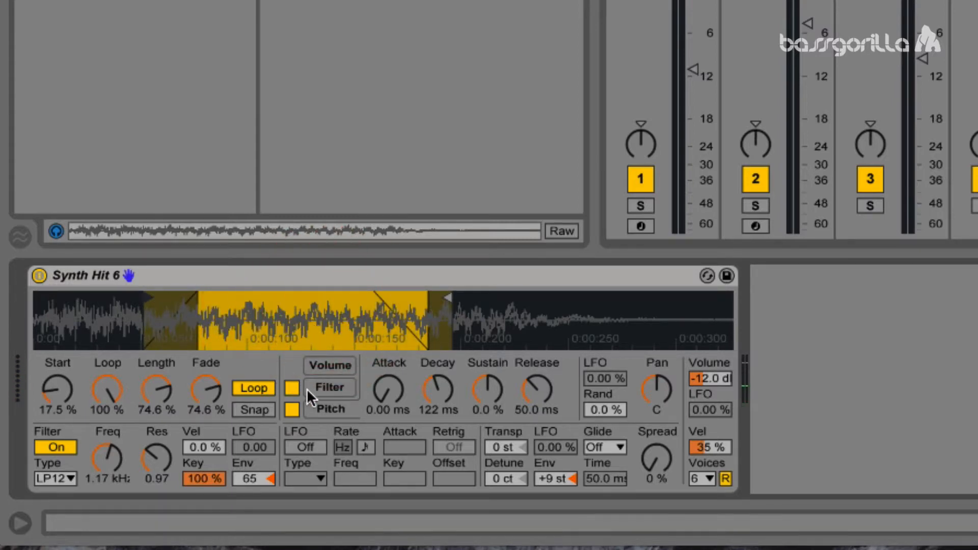
{"action": "left_click", "coordinate": [321, 363]}
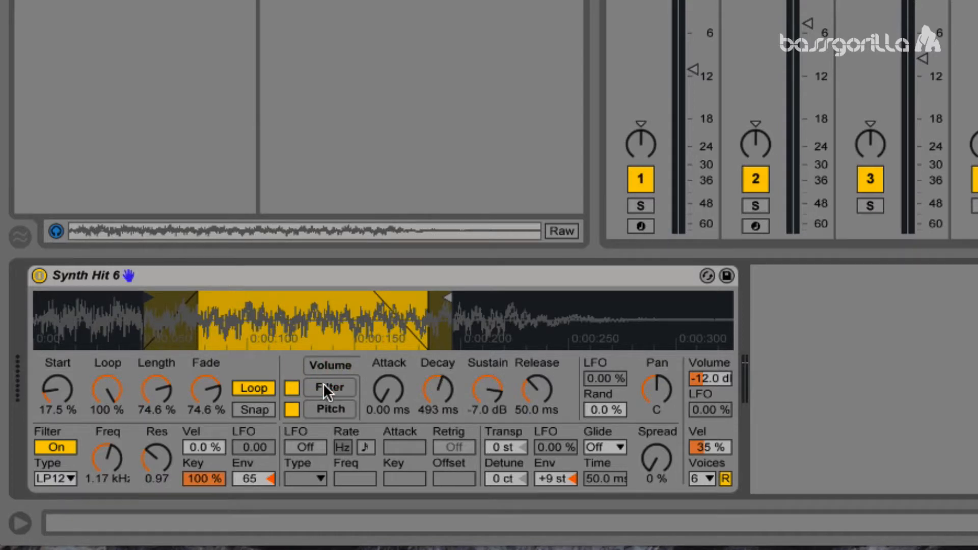
{"action": "left_click", "coordinate": [325, 387]}
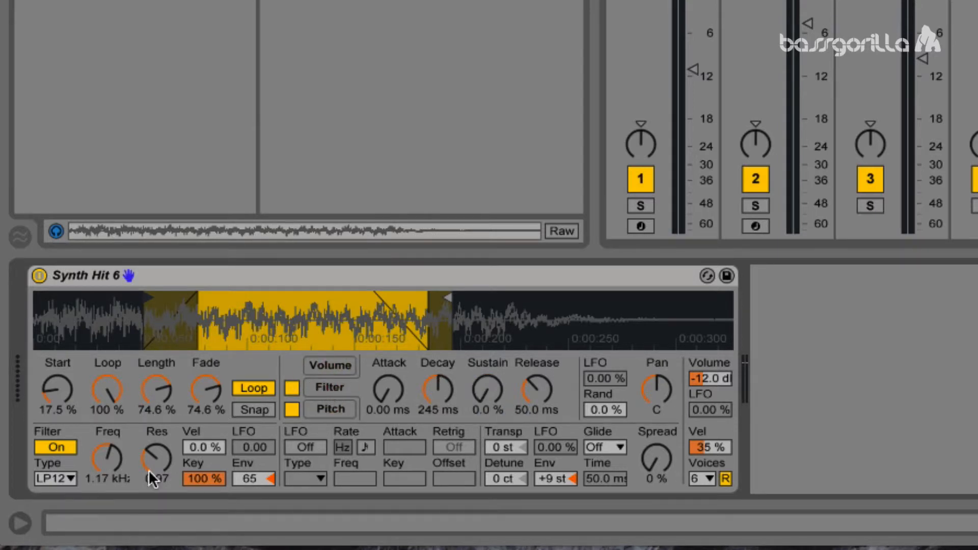
Step: Raise the filter frequency to 1.30 kHz and move the sample's end marker to about 0.16 s
{"action": "left_click_drag", "start_coordinate": [102, 460], "coordinate": [103, 454]}
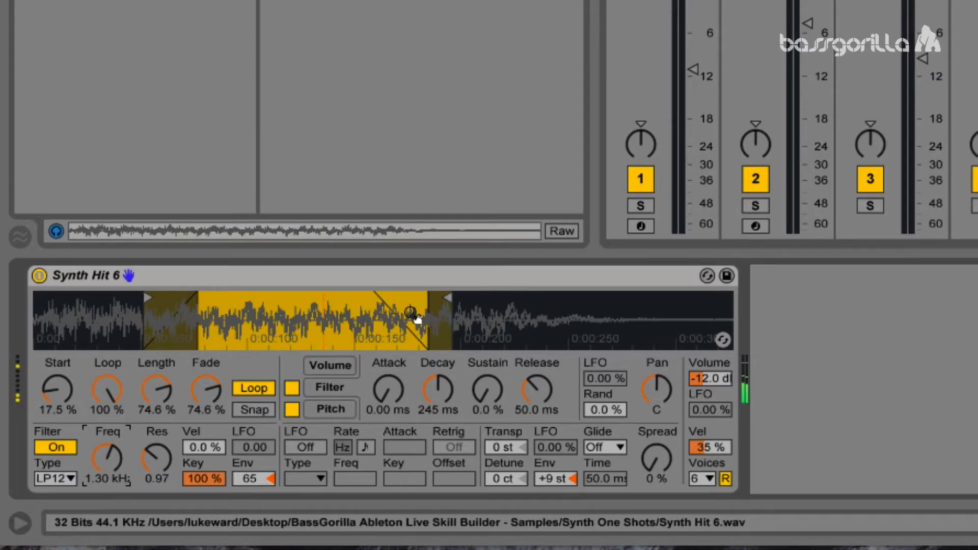
{"action": "left_click_drag", "start_coordinate": [447, 296], "coordinate": [373, 294]}
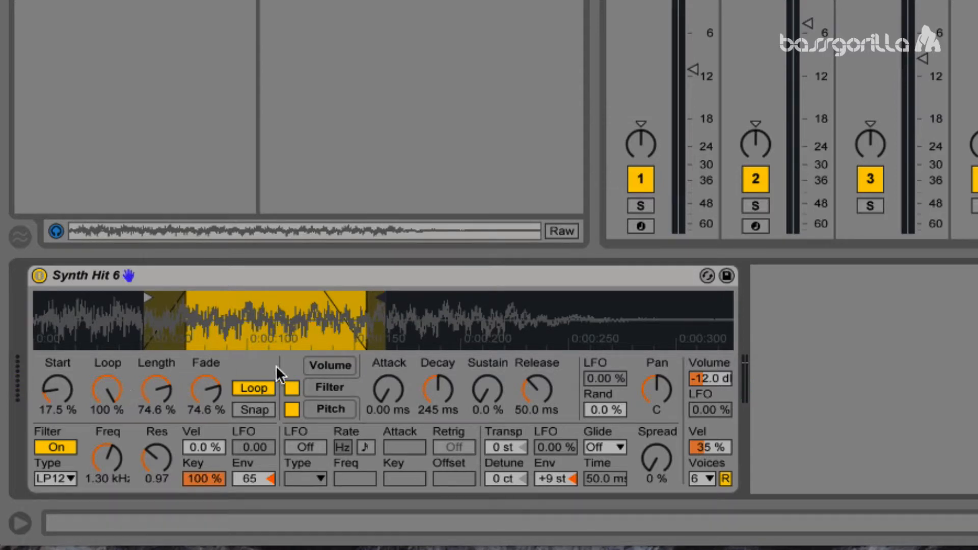
{"action": "left_click", "coordinate": [196, 272]}
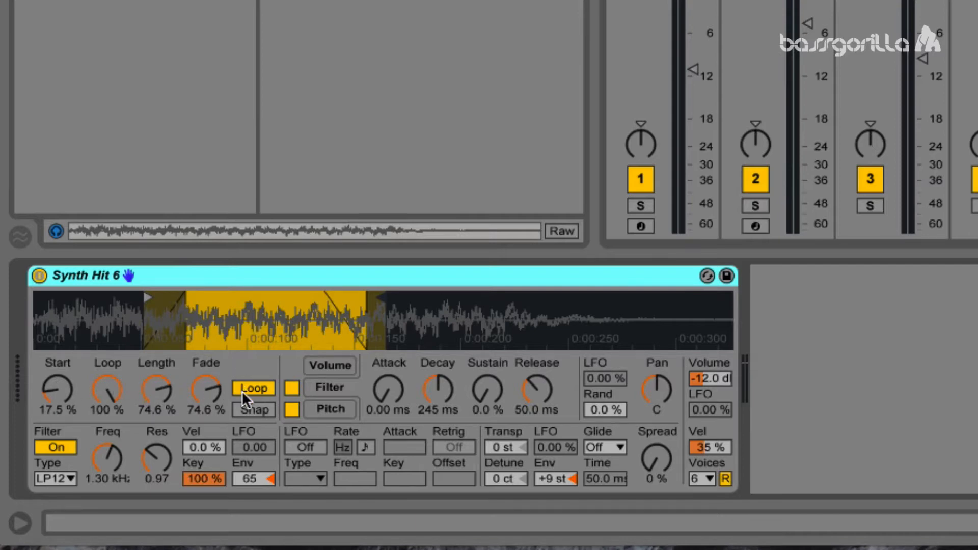
Step: Turn on loop snapping, set the crossfade to 100 %, and examine the loop end in the waveform up close
{"action": "left_click", "coordinate": [250, 410]}
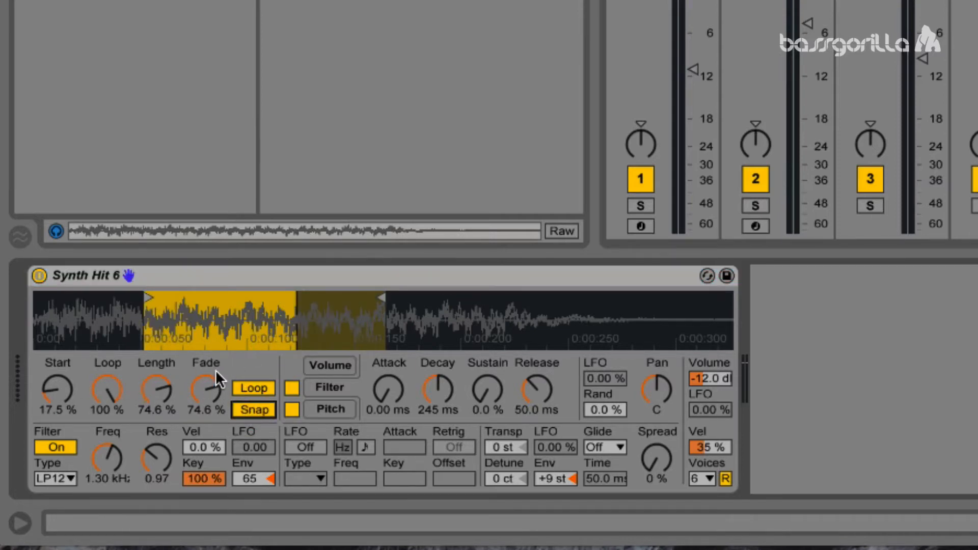
{"action": "left_click_drag", "start_coordinate": [210, 389], "coordinate": [210, 361]}
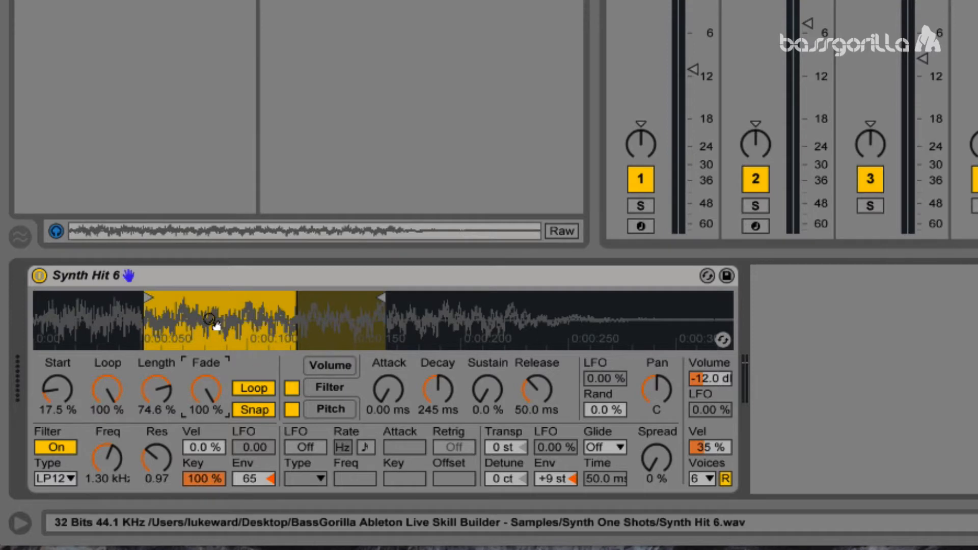
{"action": "mouse_move", "coordinate": [219, 323]}
{"action": "left_mouse_down"}
{"action": "mouse_move", "coordinate": [218, 357]}
{"action": "mouse_move", "coordinate": [280, 387]}
{"action": "mouse_move", "coordinate": [163, 412]}
{"action": "mouse_move", "coordinate": [98, 413]}
{"action": "left_mouse_up"}
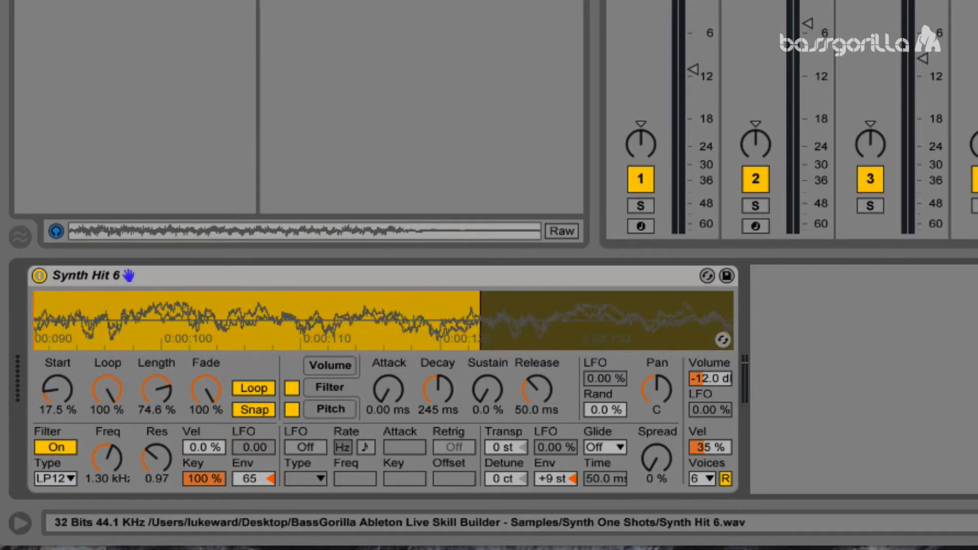
{"action": "left_click_drag", "start_coordinate": [368, 324], "coordinate": [356, 338]}
{"action": "mouse_move", "coordinate": [517, 326]}
{"action": "left_mouse_down"}
{"action": "mouse_move", "coordinate": [442, 351]}
{"action": "mouse_move", "coordinate": [442, 403]}
{"action": "left_mouse_up"}
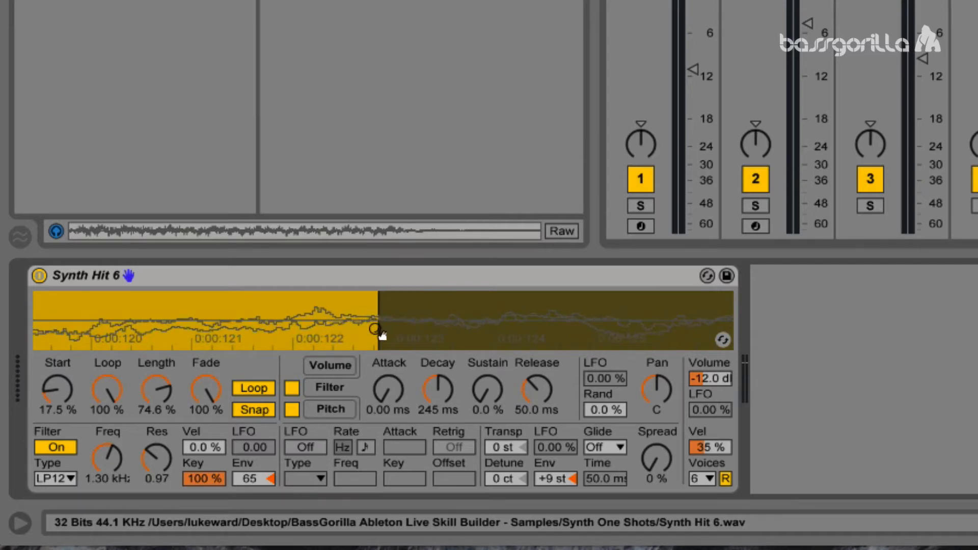
{"action": "left_click_drag", "start_coordinate": [381, 294], "coordinate": [382, 311]}
{"action": "mouse_move", "coordinate": [237, 340]}
{"action": "left_mouse_down"}
{"action": "mouse_move", "coordinate": [530, 306]}
{"action": "mouse_move", "coordinate": [530, 234]}
{"action": "mouse_move", "coordinate": [224, 331]}
{"action": "mouse_move", "coordinate": [224, 349]}
{"action": "mouse_move", "coordinate": [145, 342]}
{"action": "left_mouse_up"}
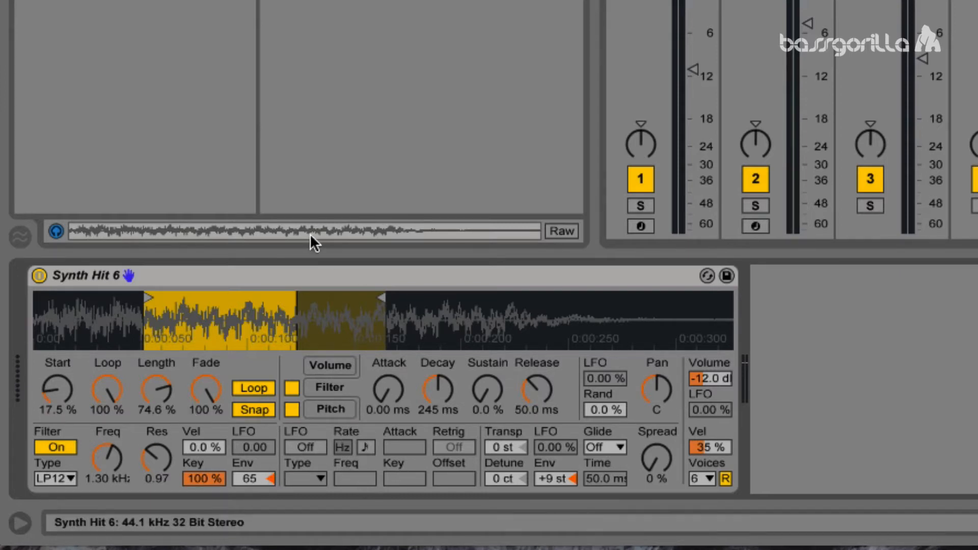
Step: Delete the Synth Hit 6 Simpler from the MIDI track and load an empty Drum Rack in its place
{"action": "left_click", "coordinate": [348, 278]}
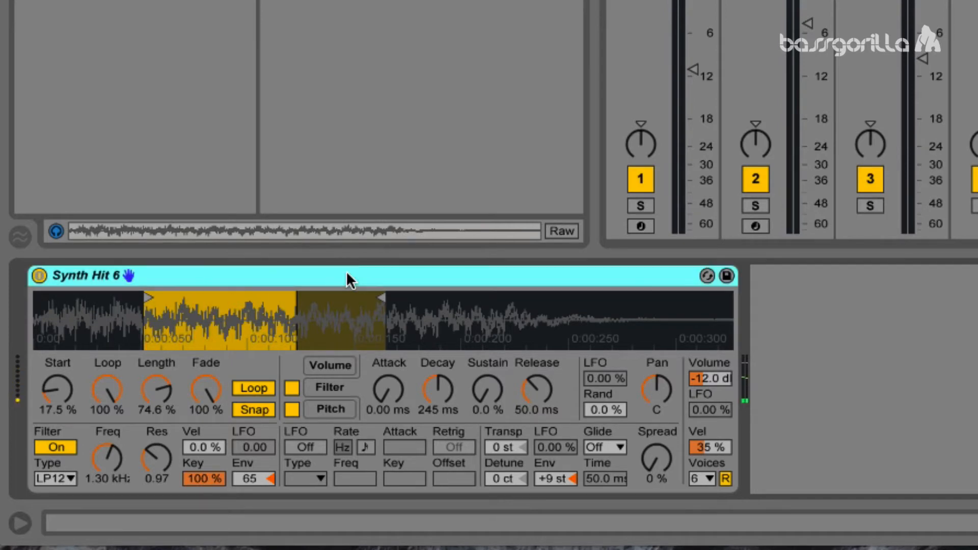
{"action": "key", "text": "Delete"}
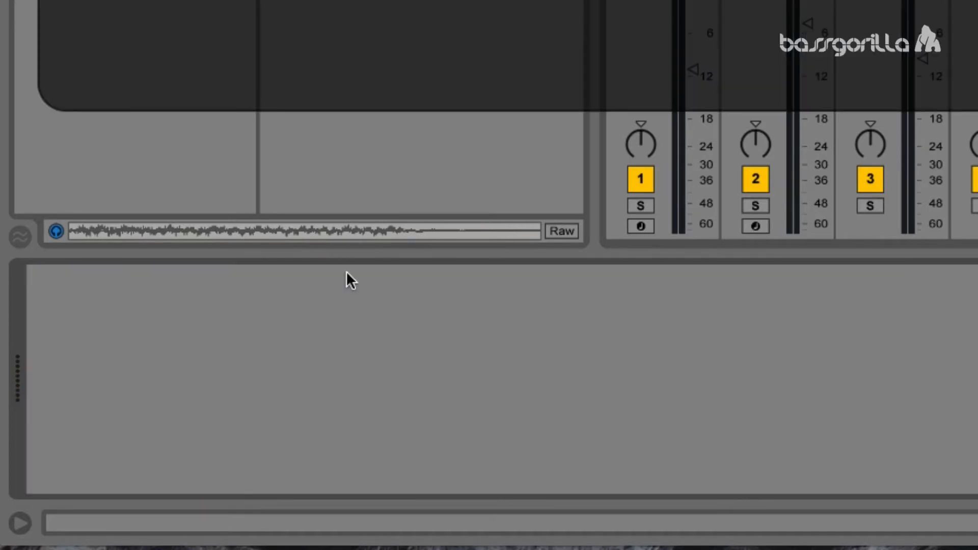
{"action": "left_click", "coordinate": [329, 309]}
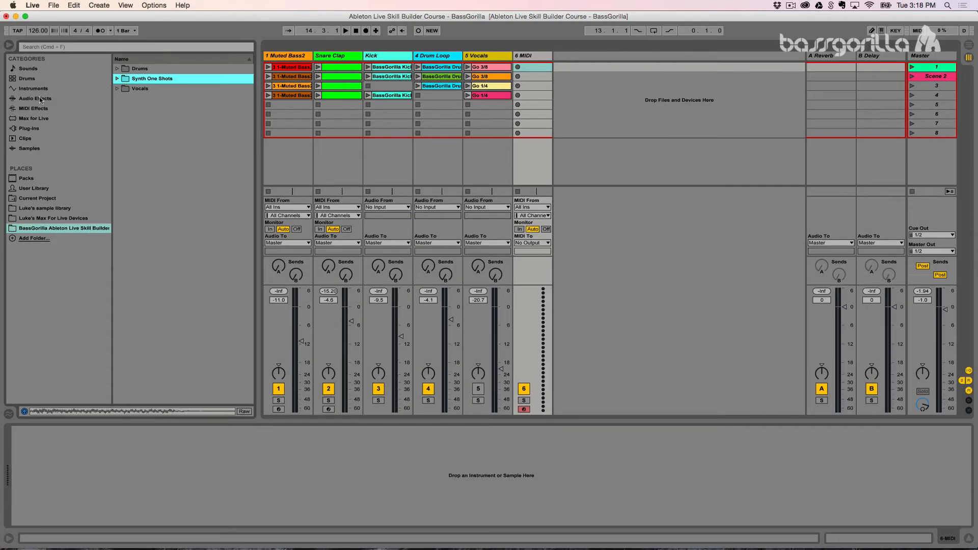
{"action": "left_click", "coordinate": [31, 89]}
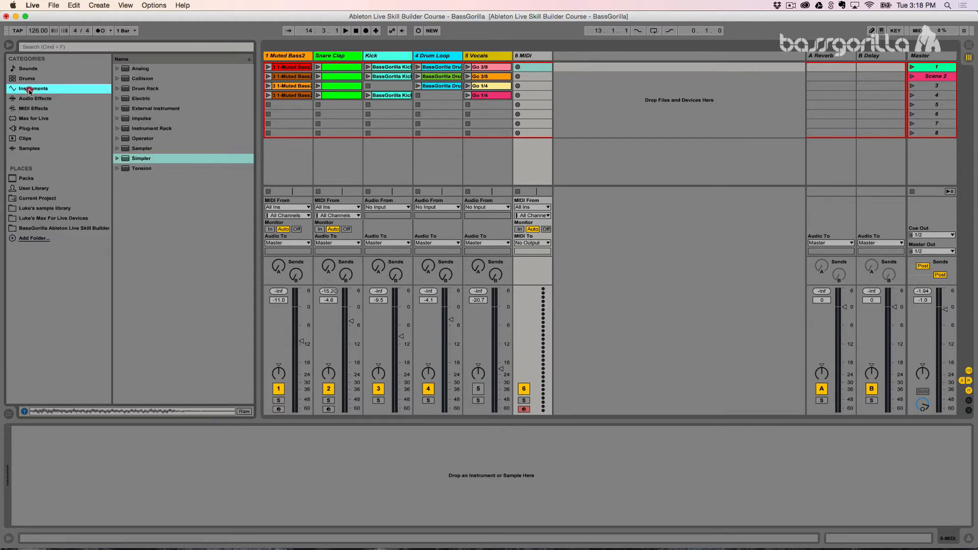
{"action": "double_click", "coordinate": [128, 89]}
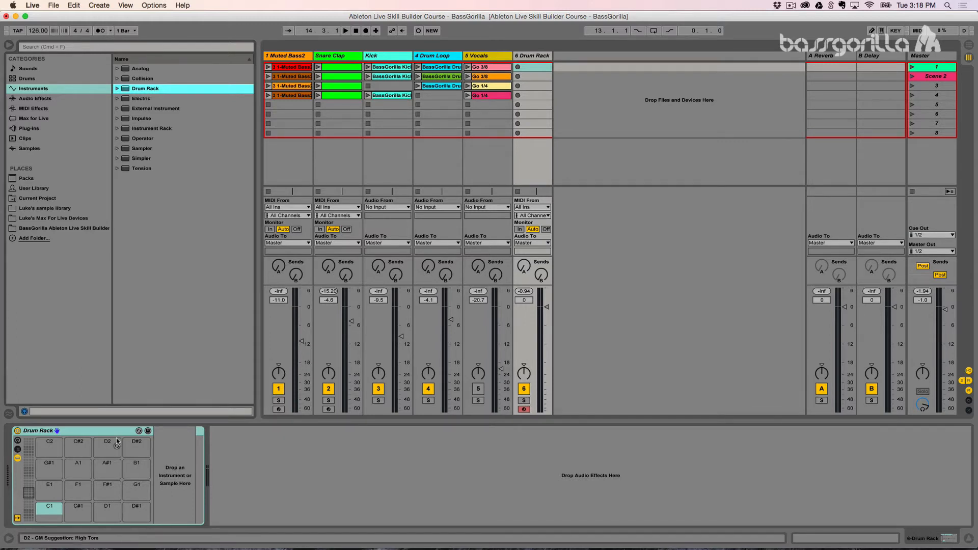
Step: Look through the Drum Rack's pad ranges up to E7–G8 and return to the range C1–D#2
{"action": "left_click", "coordinate": [88, 436]}
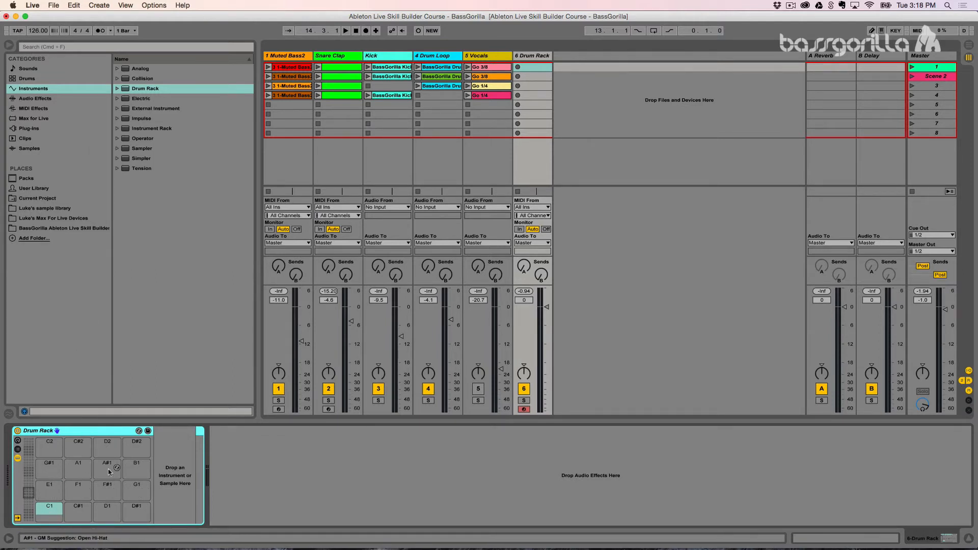
{"action": "left_click_drag", "start_coordinate": [23, 496], "coordinate": [28, 446]}
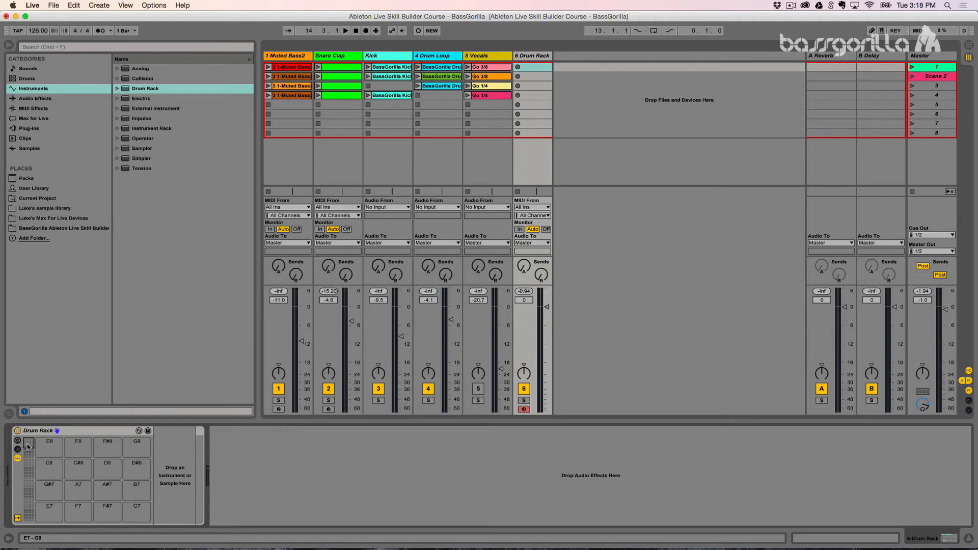
{"action": "left_click", "coordinate": [29, 489]}
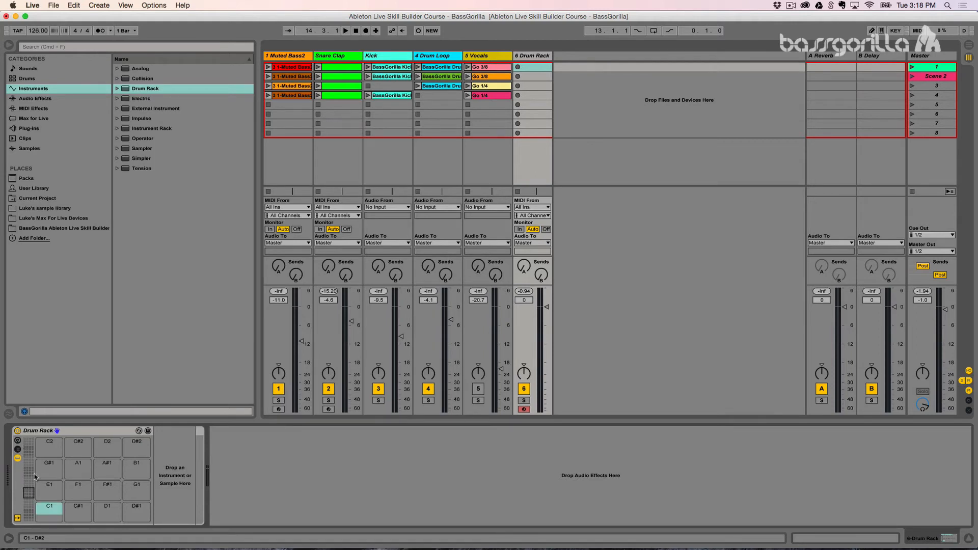
Step: Load all six samples, Synth Hit 1 to Synth Hit 6, from the Synth One Shots folder onto consecutive Drum Rack pads starting at C1
{"action": "left_click", "coordinate": [46, 229]}
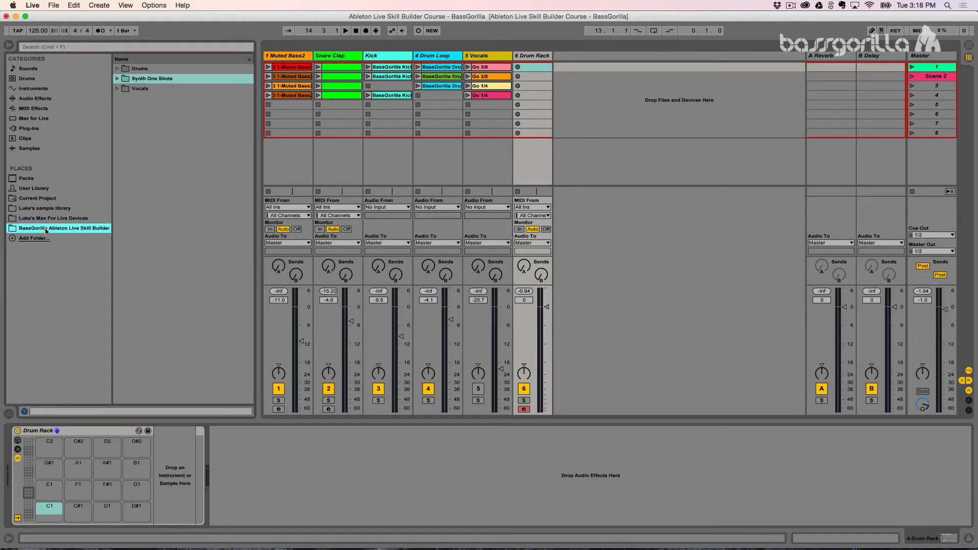
{"action": "left_click", "coordinate": [120, 80]}
{"action": "left_click", "coordinate": [135, 91]}
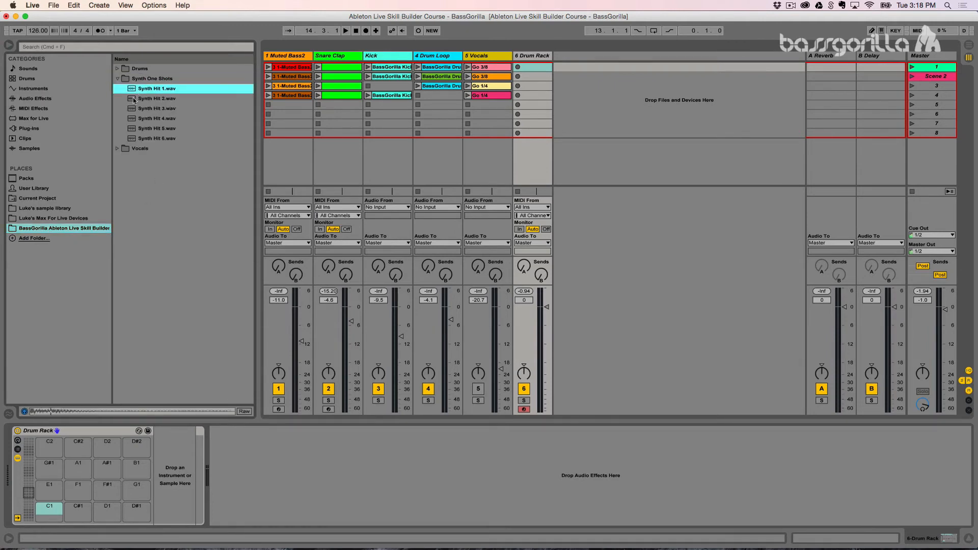
{"action": "left_click", "coordinate": [135, 139], "text": "shift"}
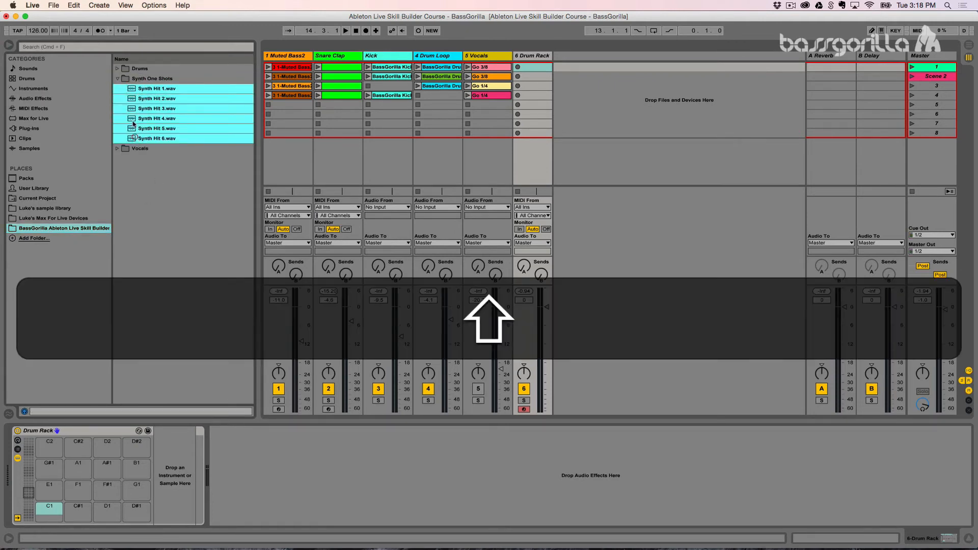
{"action": "left_click", "coordinate": [131, 92]}
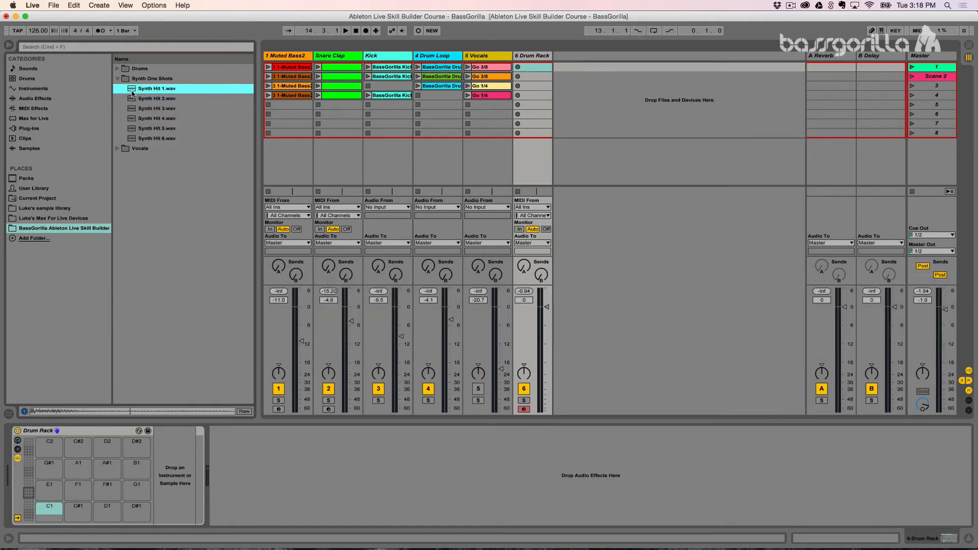
{"action": "left_click", "coordinate": [138, 138], "text": "shift"}
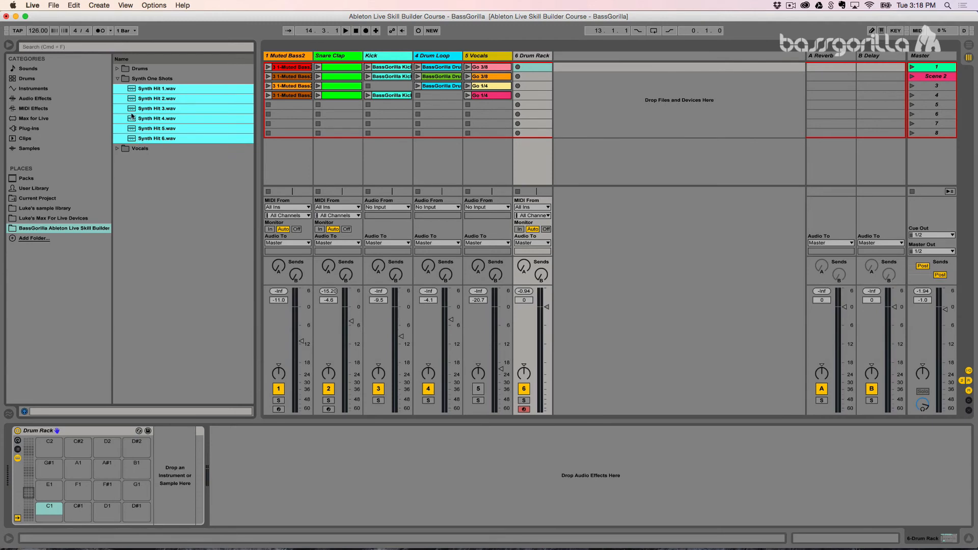
{"action": "left_click_drag", "start_coordinate": [131, 90], "coordinate": [44, 515]}
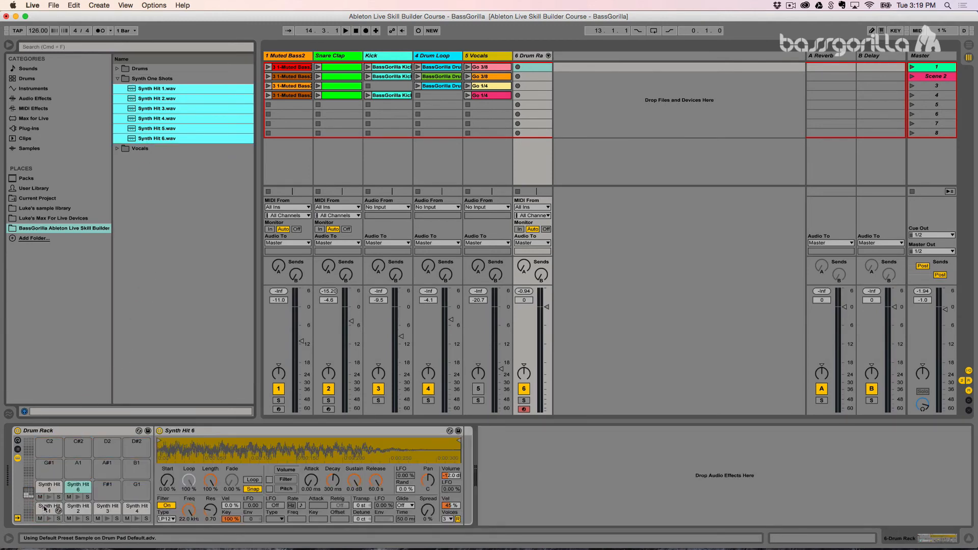